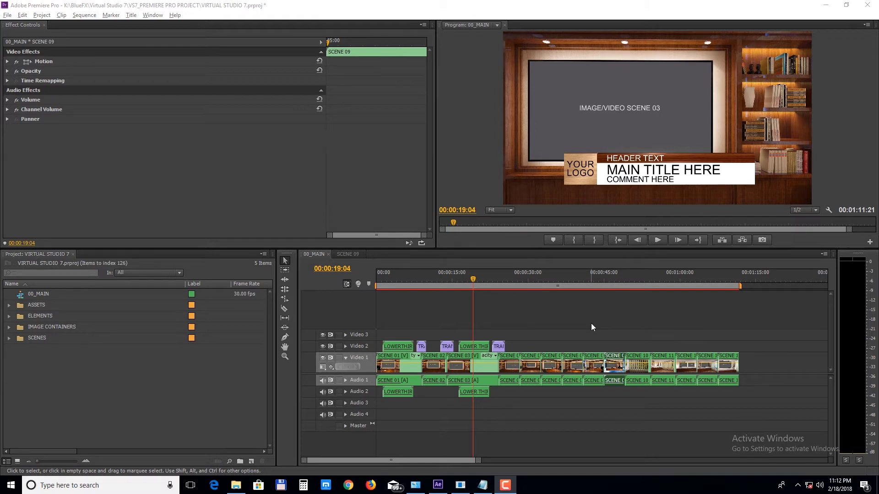
Lengthen the clip inside SCENE 14's nested IMAGE CONTAINER ANGLE 14 sequence.
double_click(725, 359)
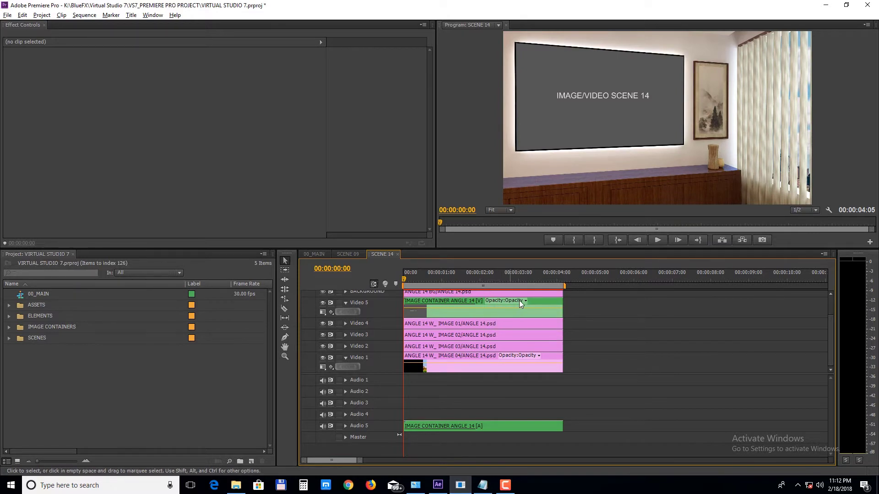
double_click(540, 300)
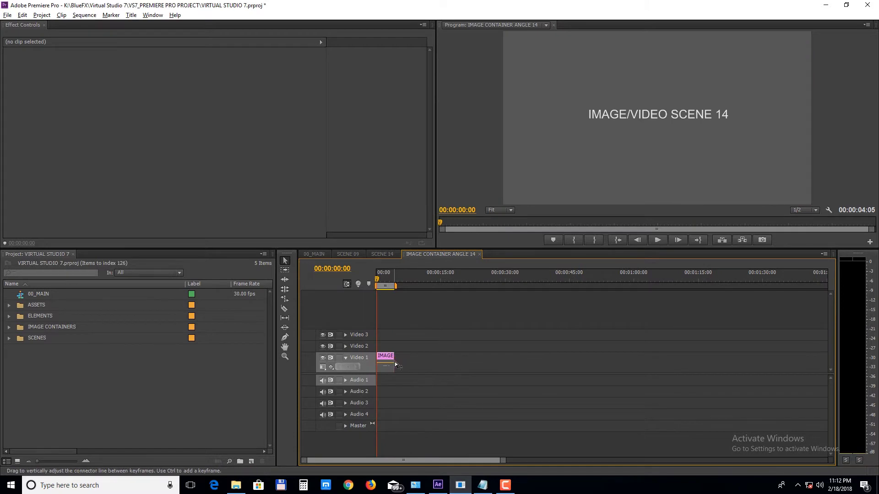
left_click_drag(395, 362, 489, 360)
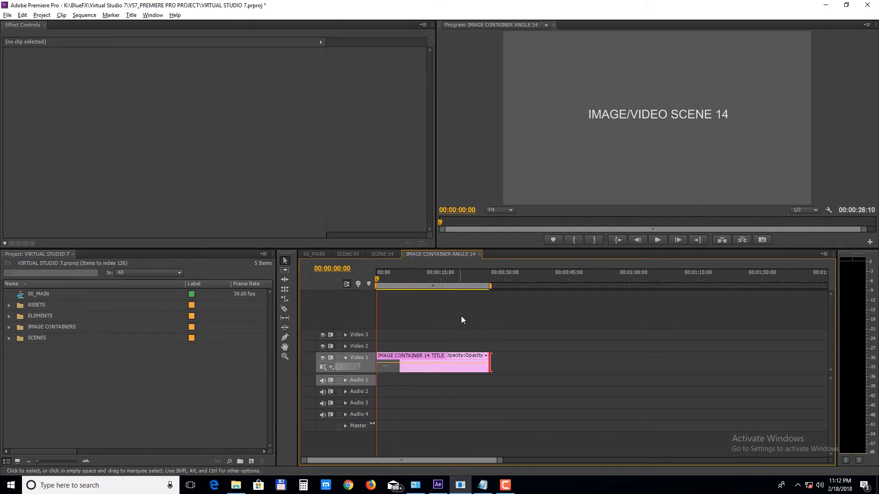
Select all clips in SCENE 14 and extend them together.
left_click(386, 255)
key("ctrl+a")
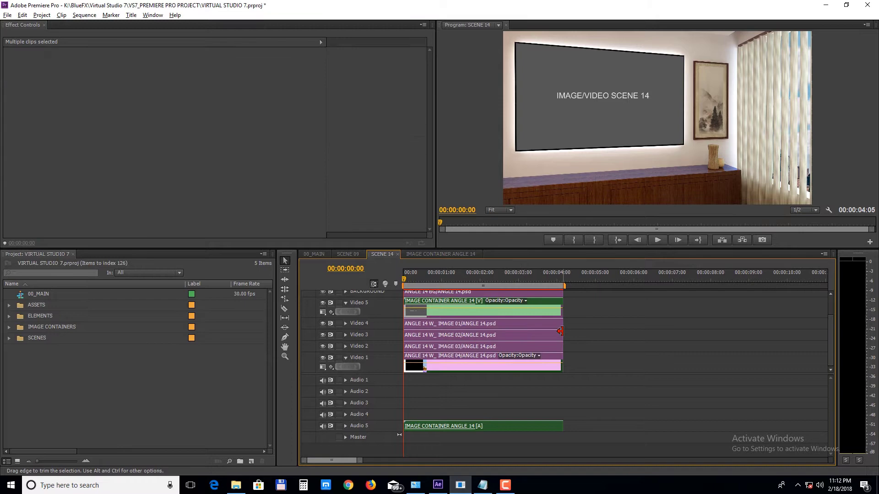
left_click_drag(563, 333, 635, 333)
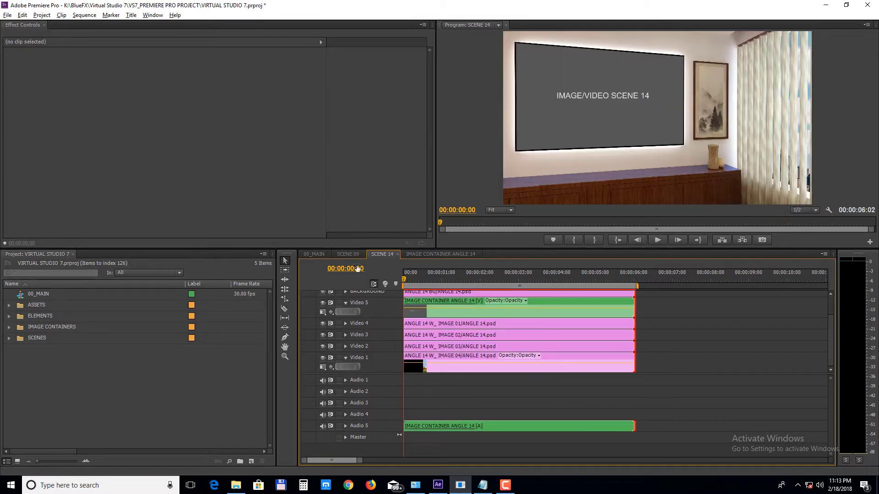
Extend the SCENE 14 clip in 00_MAIN, then bring up the SCENE 09 sequence.
left_click(314, 253)
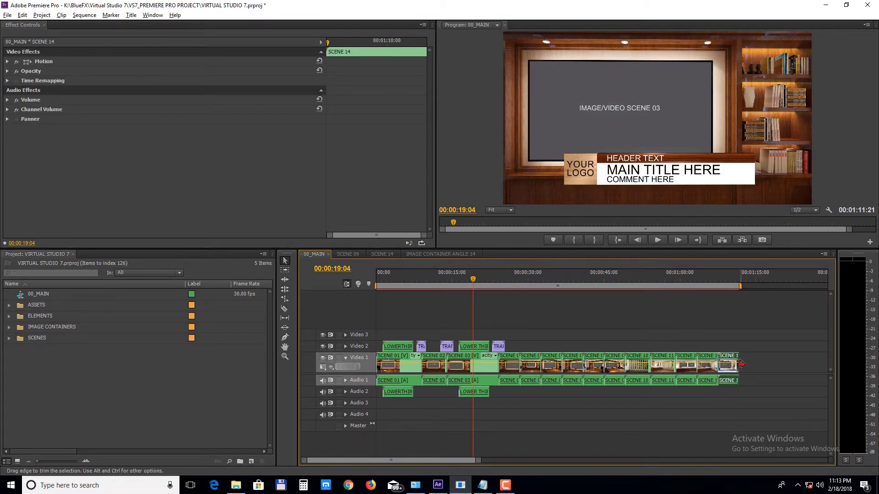
left_click_drag(738, 363, 792, 363)
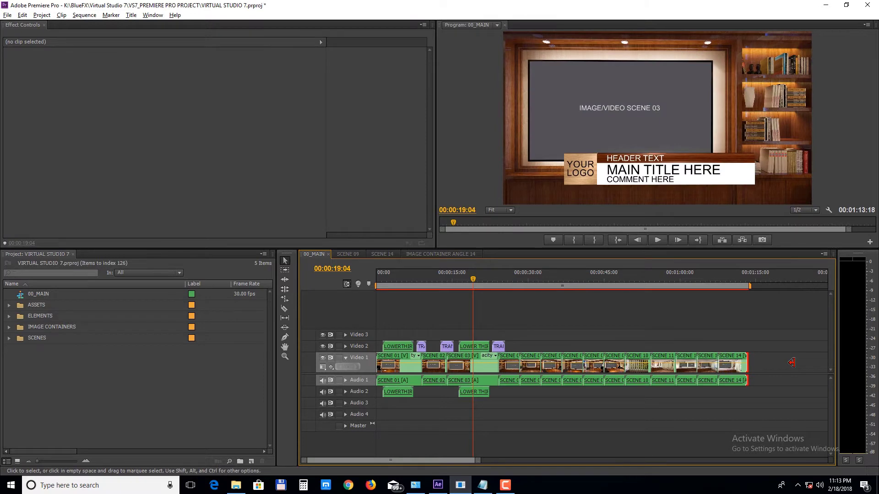
left_click(348, 254)
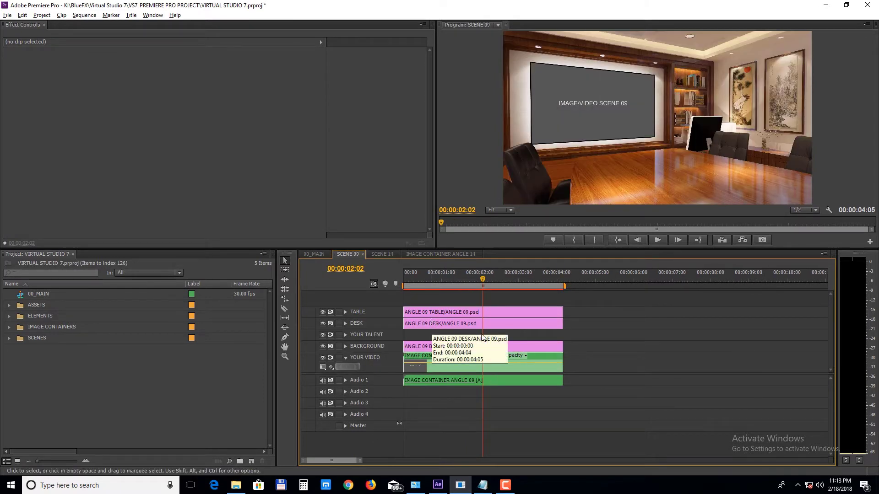
Hide the TABLE track in SCENE 09 while keeping the DESK track visible.
left_click(322, 313)
left_click(322, 324)
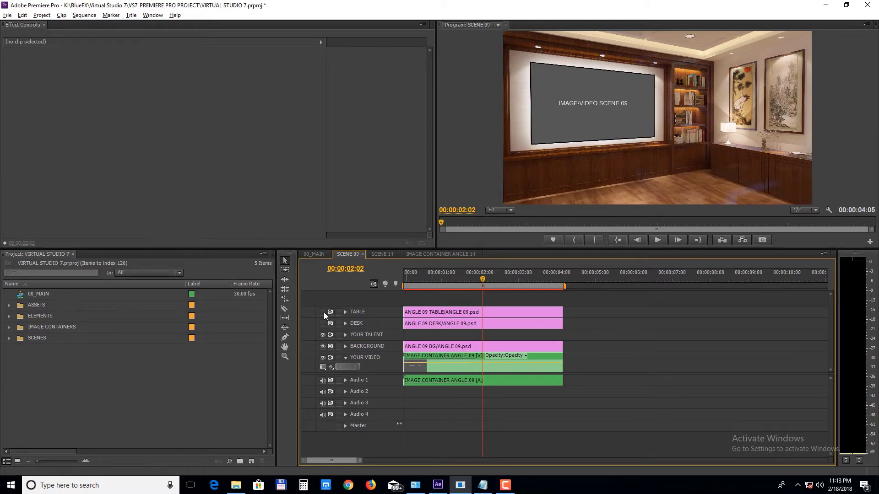
left_click(323, 323)
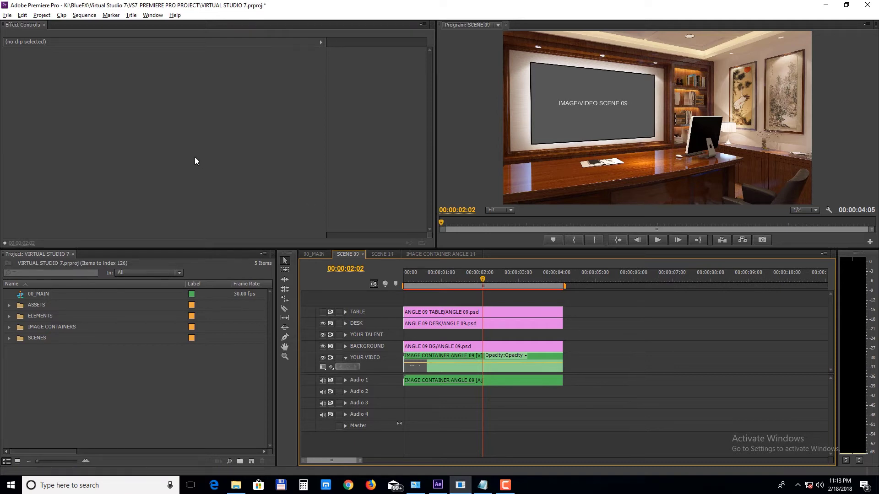
Import MICHAEL.mov and background.mov from the Demo folder into the project.
left_click(7, 16)
left_click(36, 202)
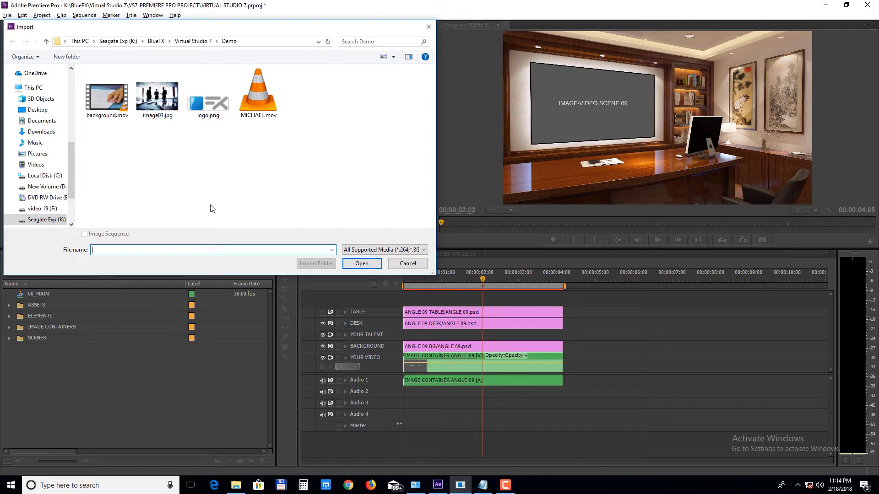
left_click(259, 94)
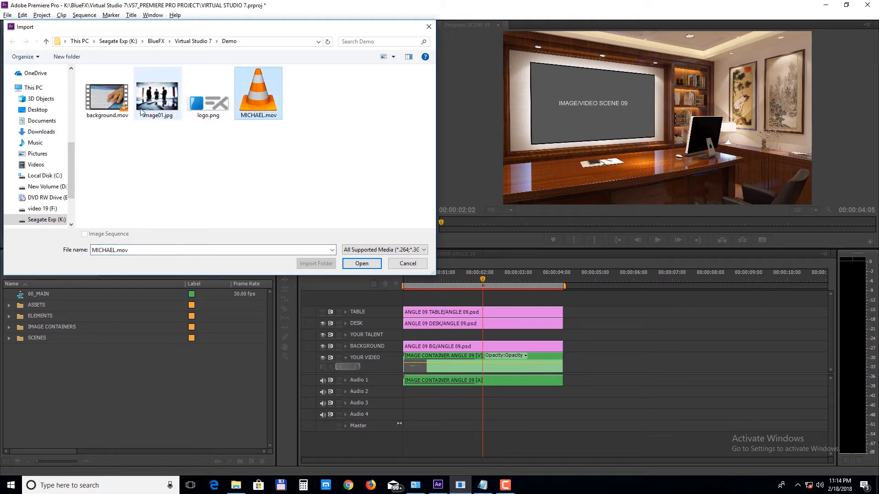
left_click(107, 97, "ctrl")
left_click(361, 264)
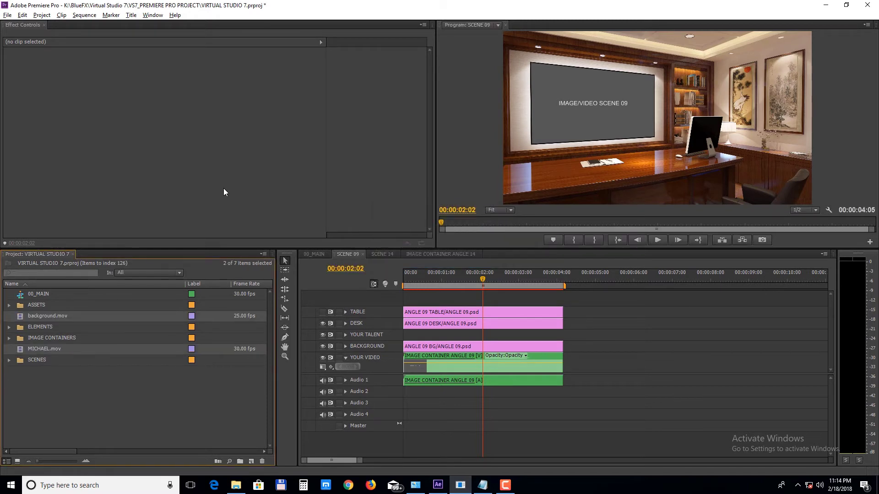
Place MICHAEL.mov on the YOUR TALENT track, scaled to 80 at position 363, 706.
left_click(117, 403)
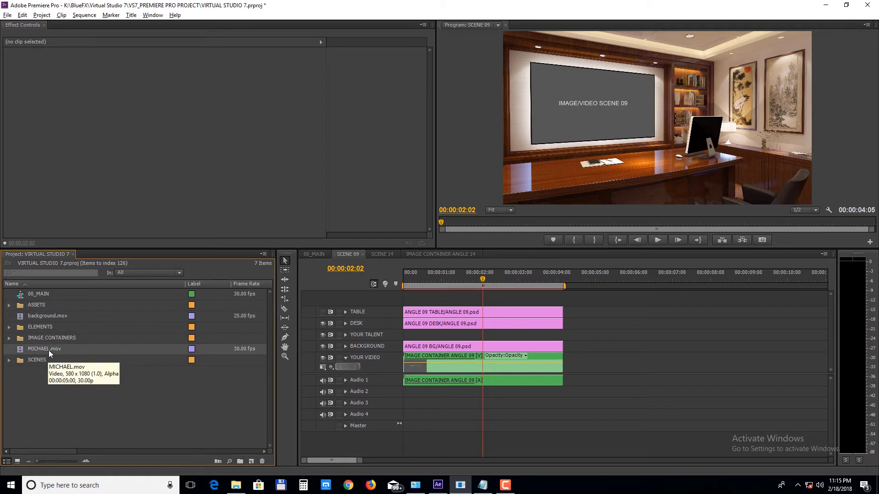
left_click_drag(49, 350, 408, 336)
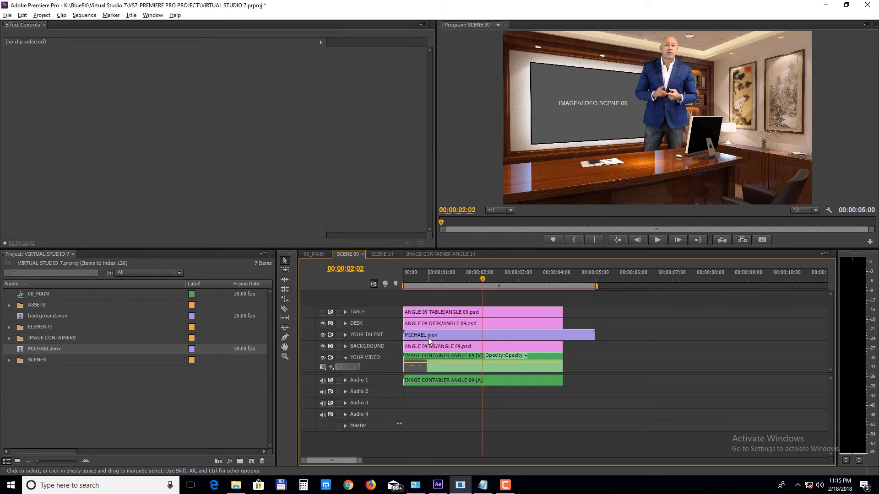
left_click(427, 337)
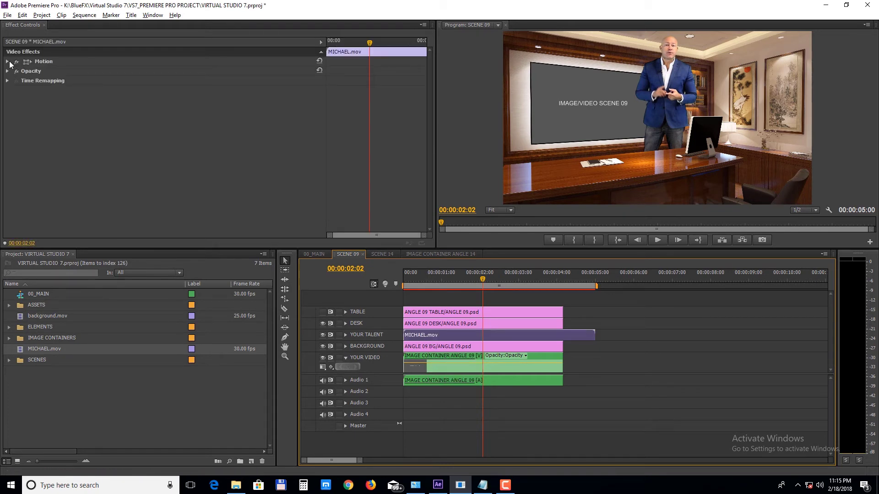
left_click(8, 62)
left_click(169, 81)
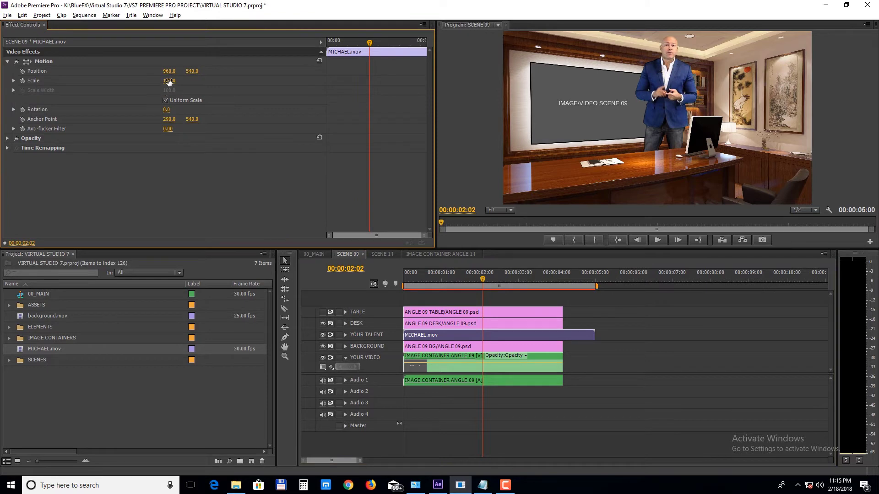
type("81")
key("Return")
left_click_drag(169, 81, 115, 70)
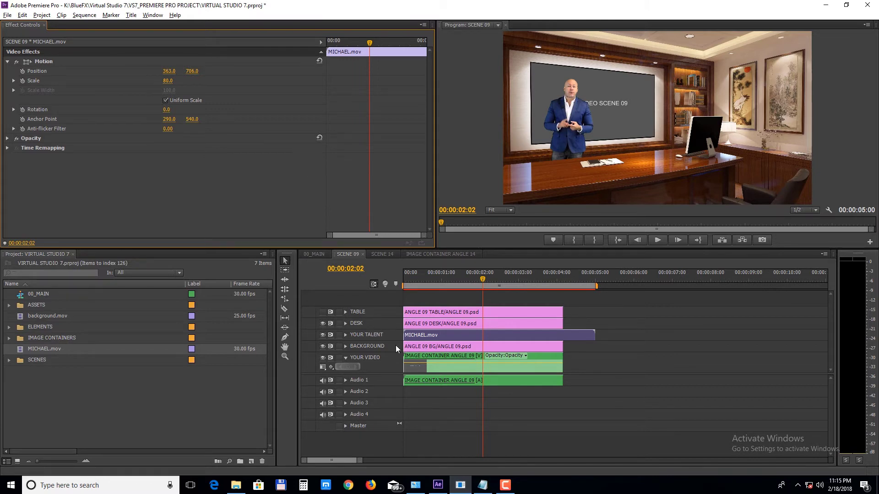
Put background.mov on Video 2 of IMAGE CONTAINER ANGLE 09 and check it in SCENE 09.
double_click(449, 358)
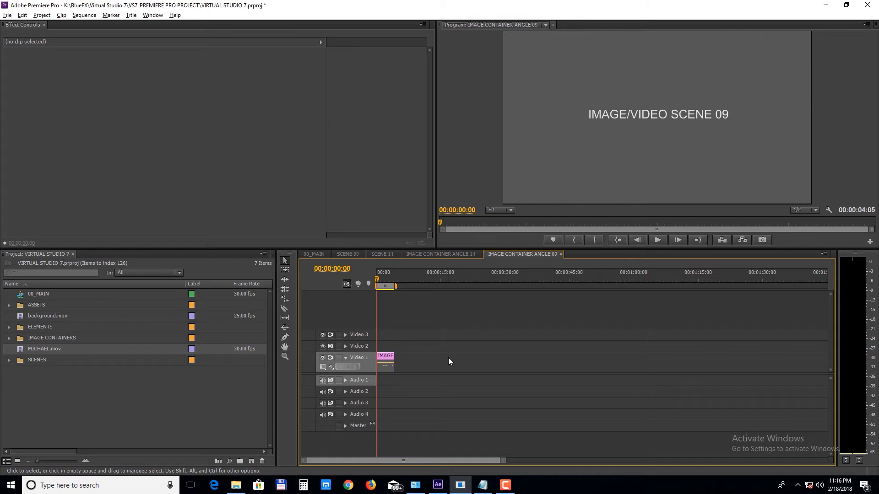
left_click(56, 316)
left_click_drag(54, 318, 369, 348)
left_click(345, 254)
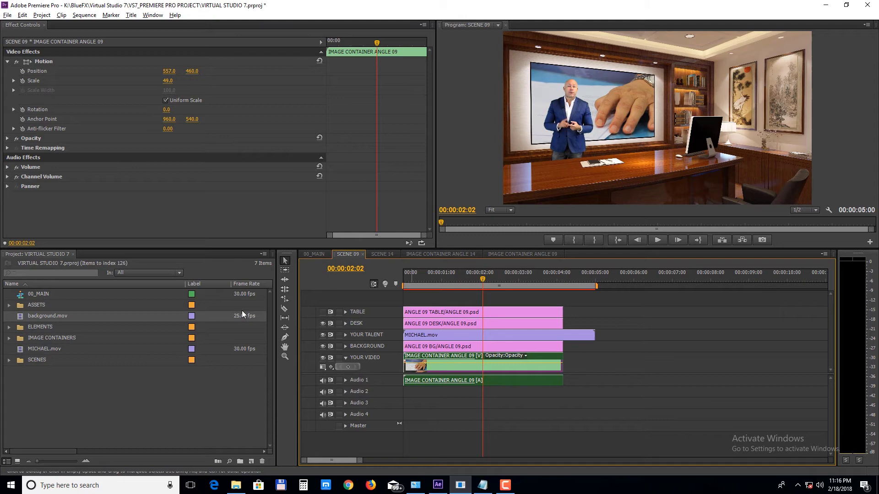
Expand ELEMENTS > LOWERTHIRD 01 and open the LOWERTHIRD 01 sequence.
left_click(9, 328)
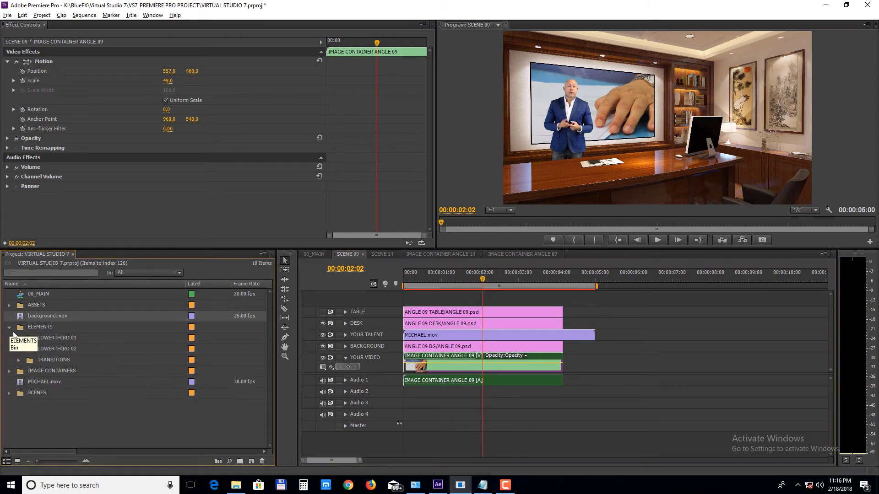
left_click(19, 337)
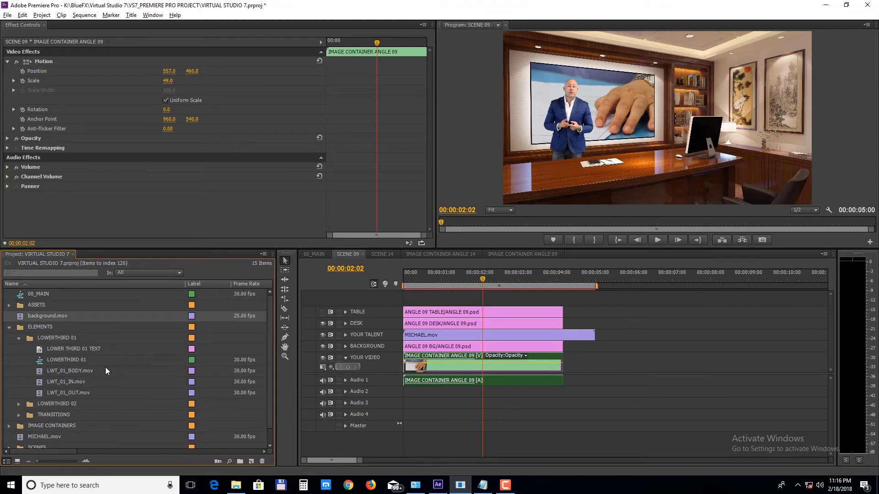
double_click(76, 360)
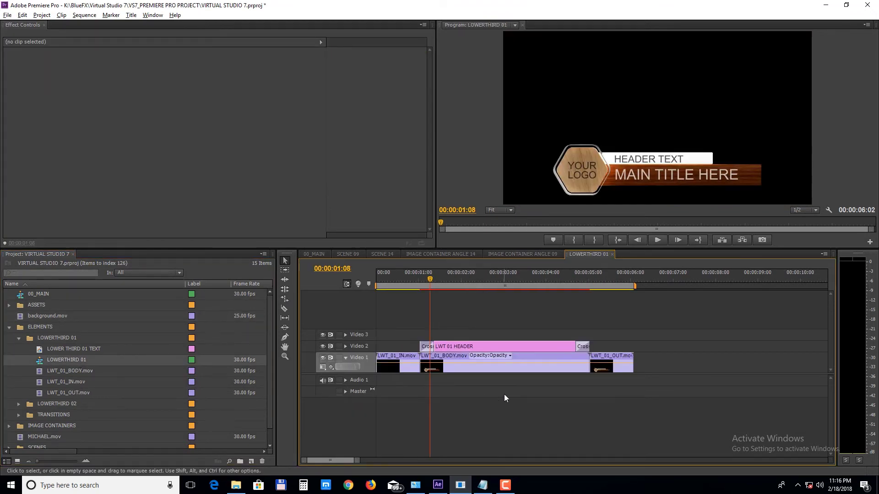
Open the LWT 01 HEADER title in the Titler, positioned higher on screen.
double_click(495, 347)
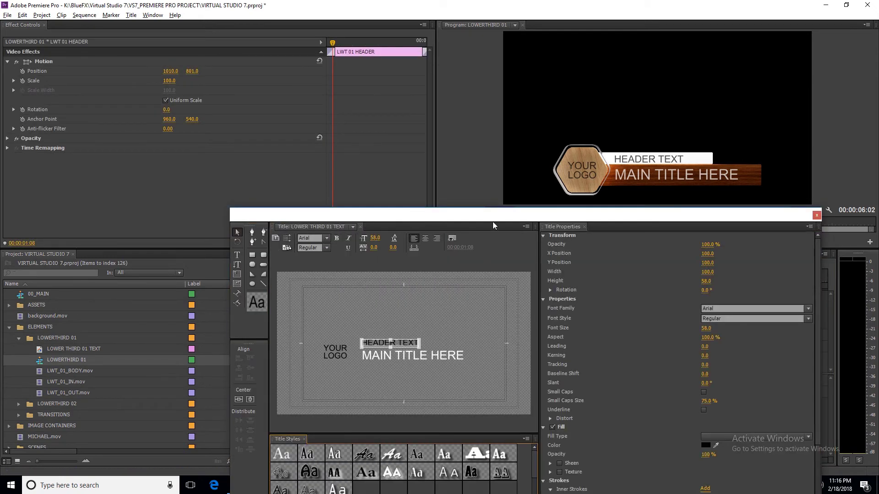
left_click_drag(496, 216, 467, 129)
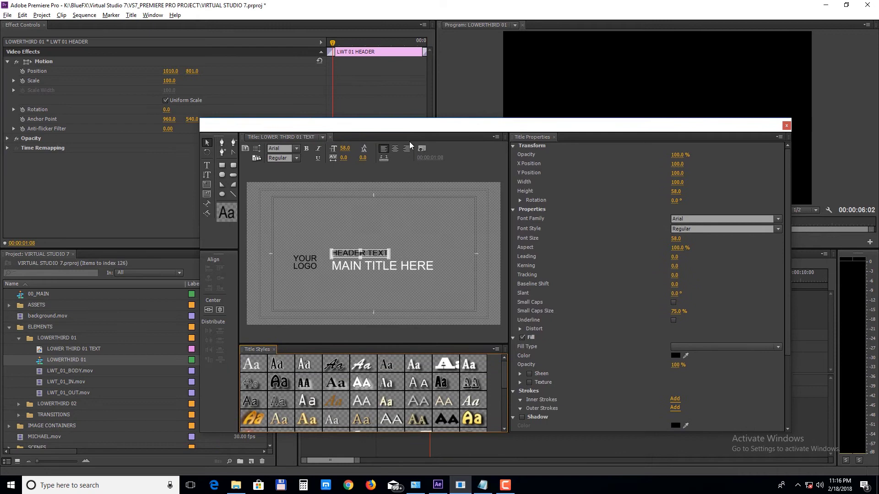
left_click(421, 148)
left_click(421, 148)
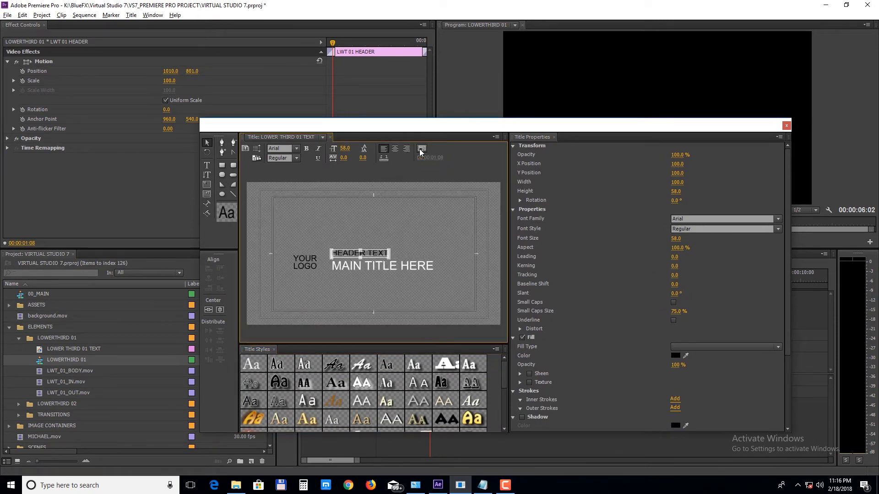
Replace HEADER TEXT with 'bluefx' and MAIN TITLE HERE with 'virtual studio'.
double_click(371, 255)
key("ctrl+a")
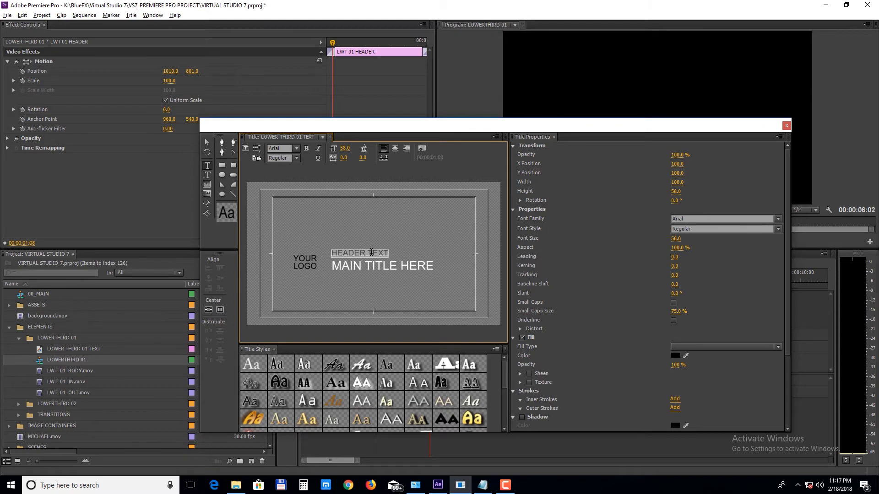
type("bluefx")
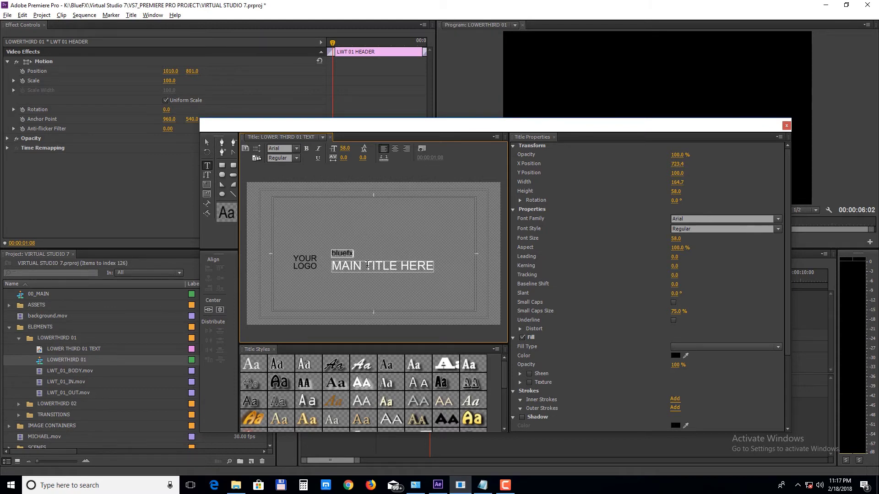
double_click(367, 264)
key("ctrl+a")
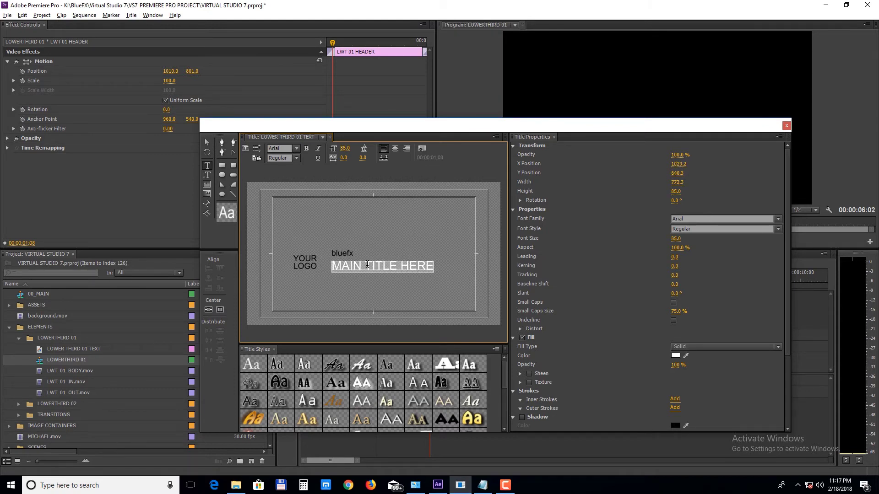
type("virtual studio")
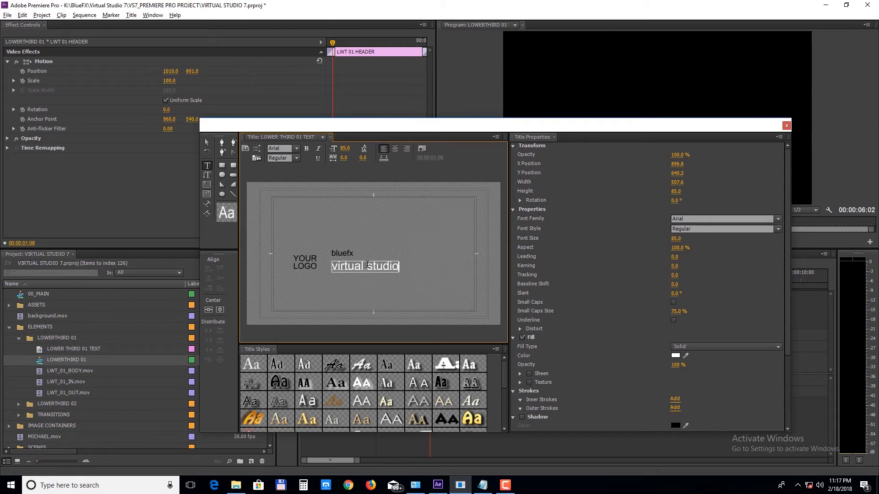
left_click(308, 264)
Insert logo.png into the title as a logo.
right_click(311, 266)
mouse_move(345, 360)
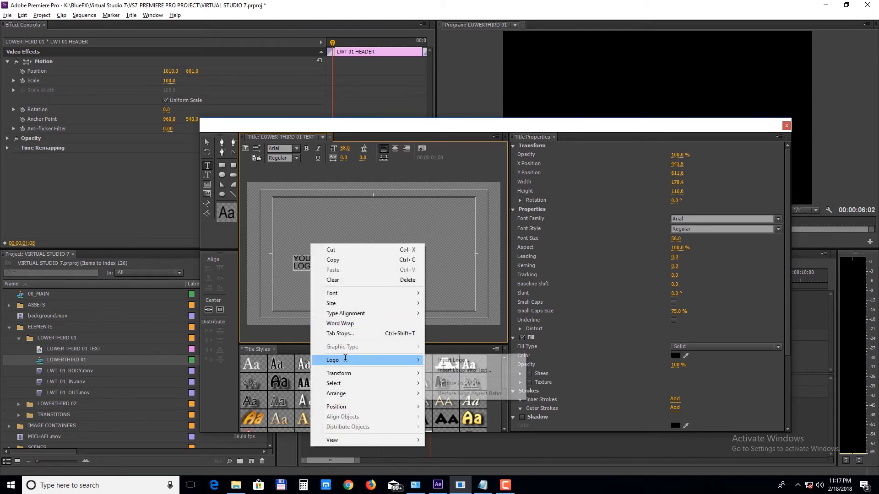
left_click(434, 360)
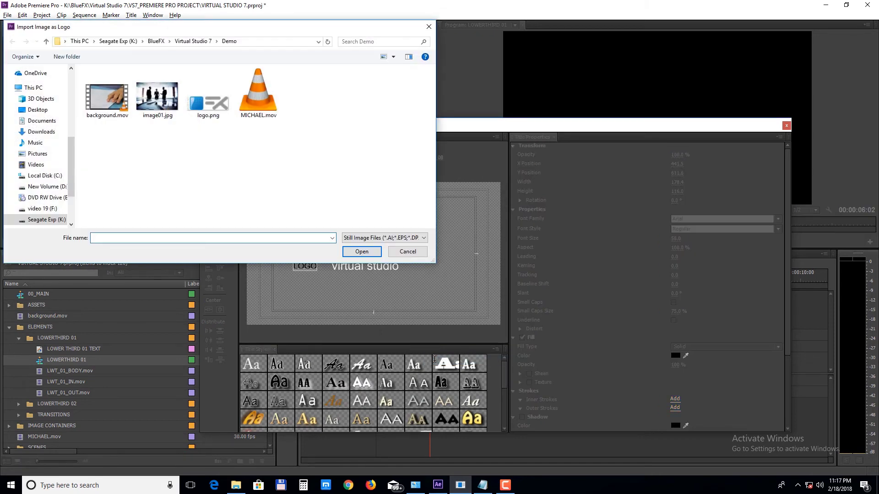
double_click(208, 99)
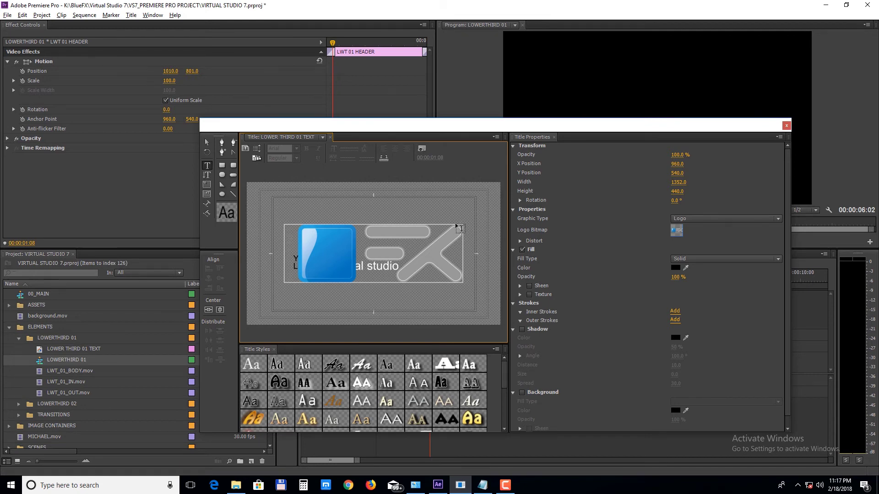
Shrink the logo to fit the lower third and delete the YOUR LOGO text.
left_click(206, 142)
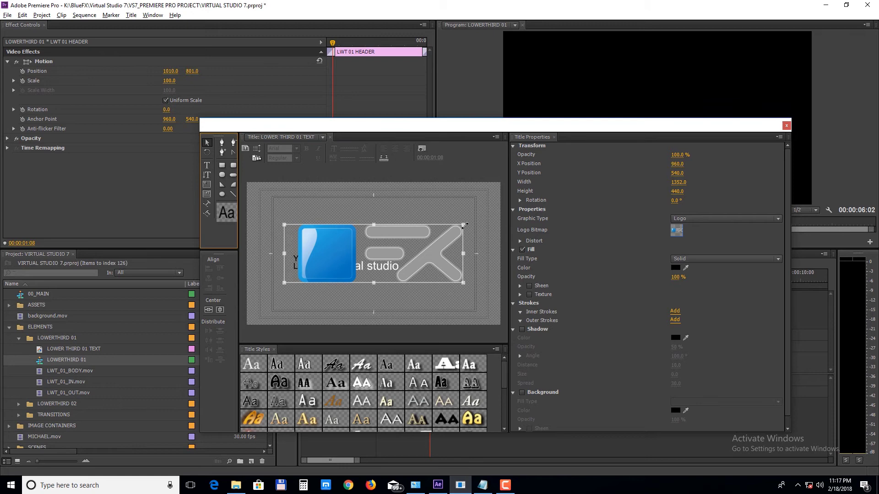
left_click_drag(464, 225, 314, 256)
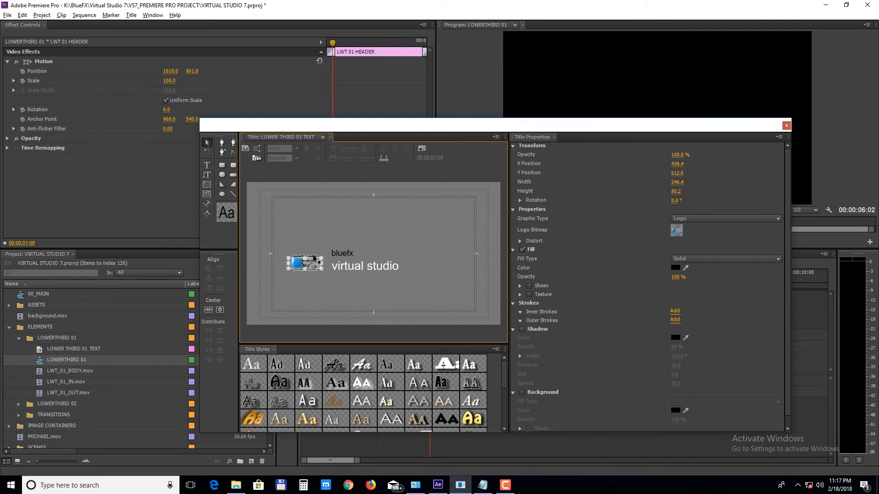
left_click(314, 258)
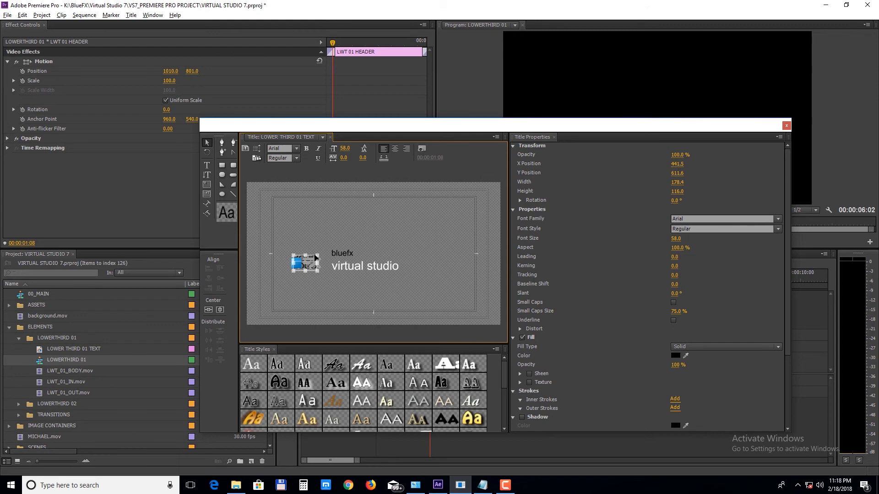
key("Delete")
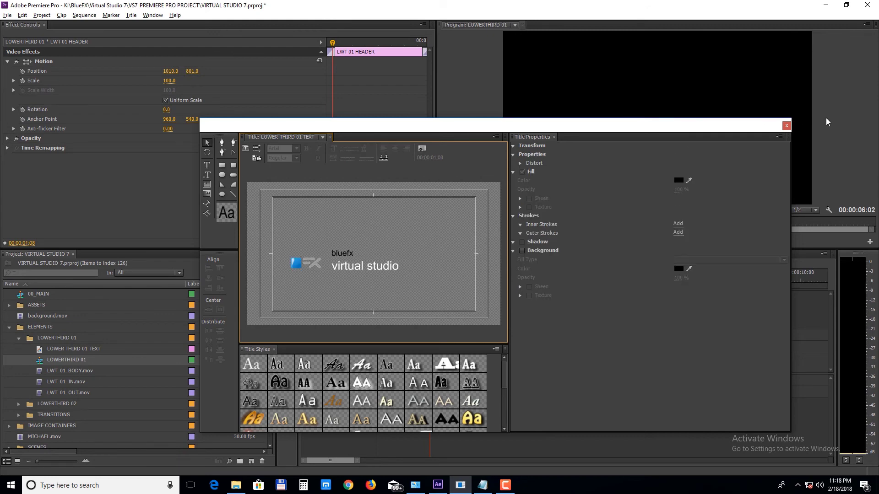
Close the Titler and switch the timeline to the 00_MAIN sequence.
left_click(786, 126)
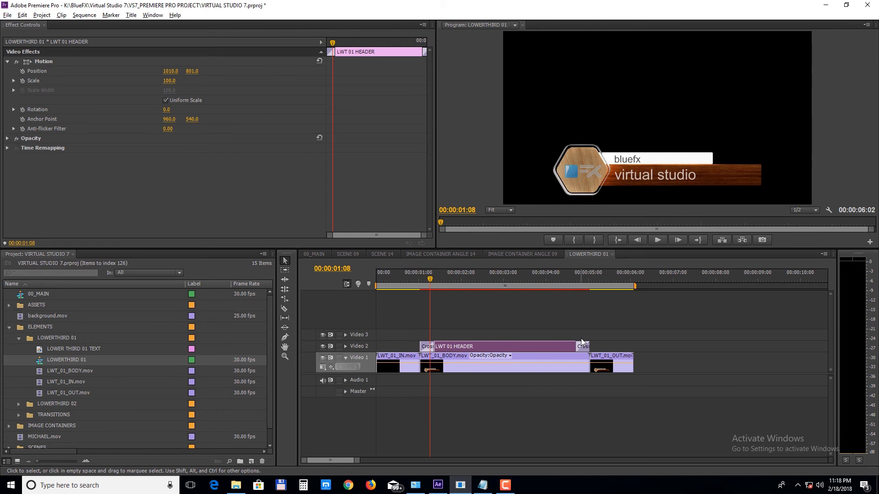
left_click(310, 254)
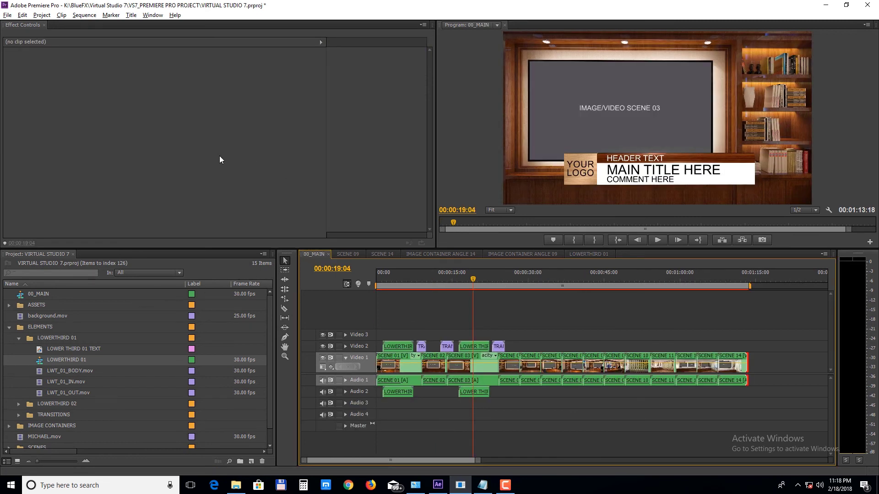
Open Export Media settings for 00_MAIN, dismissing the update notice.
left_click(4, 17)
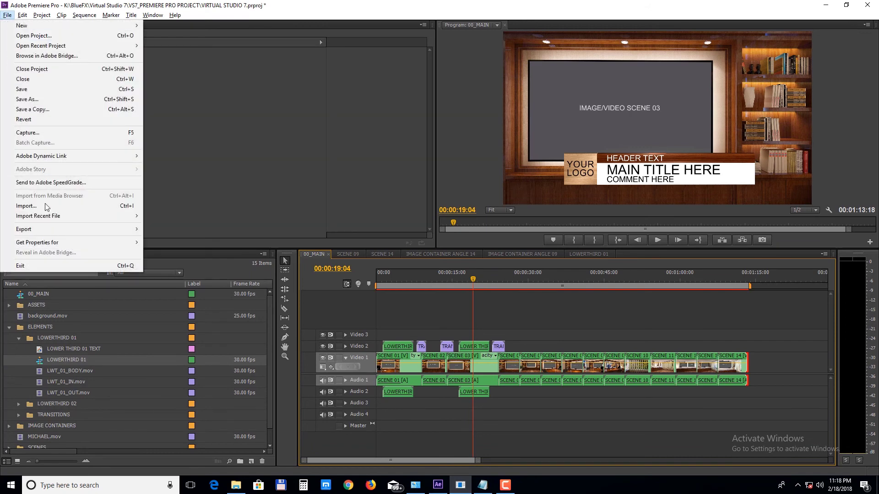
mouse_move(51, 229)
left_click(155, 229)
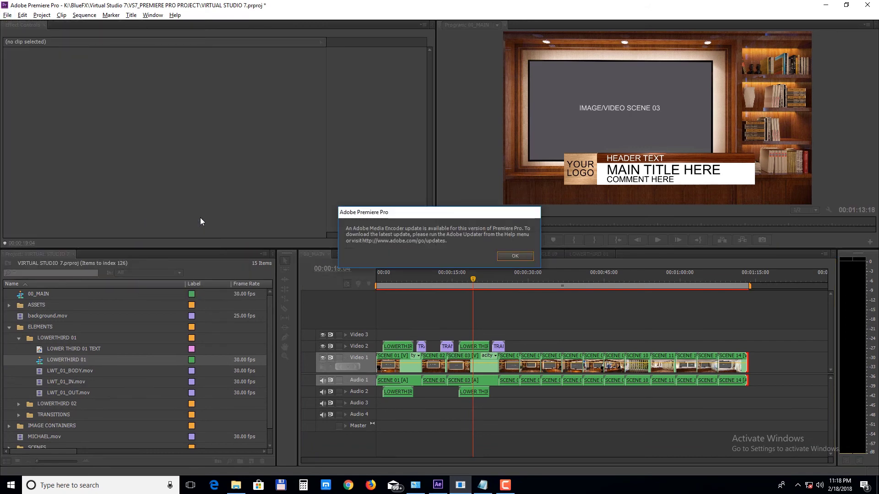
left_click(521, 258)
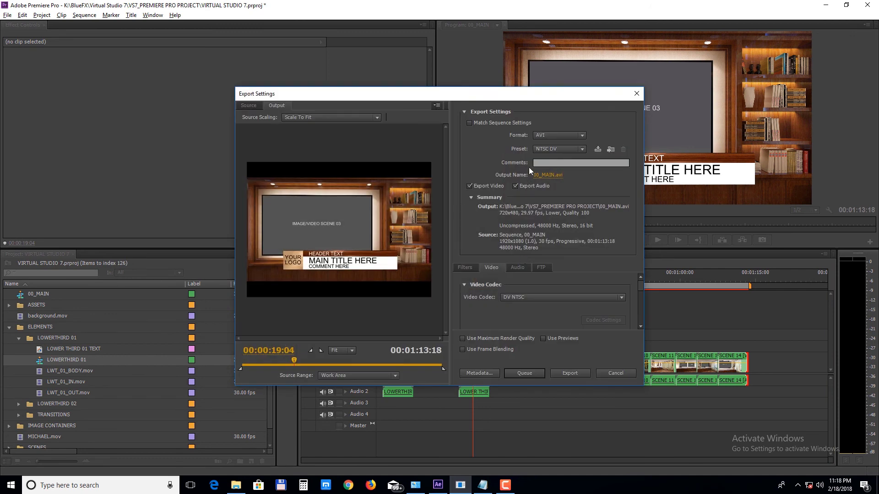
Set the export format to QuickTime with the HD 1080i 29.97, H.264 preset.
left_click(543, 136)
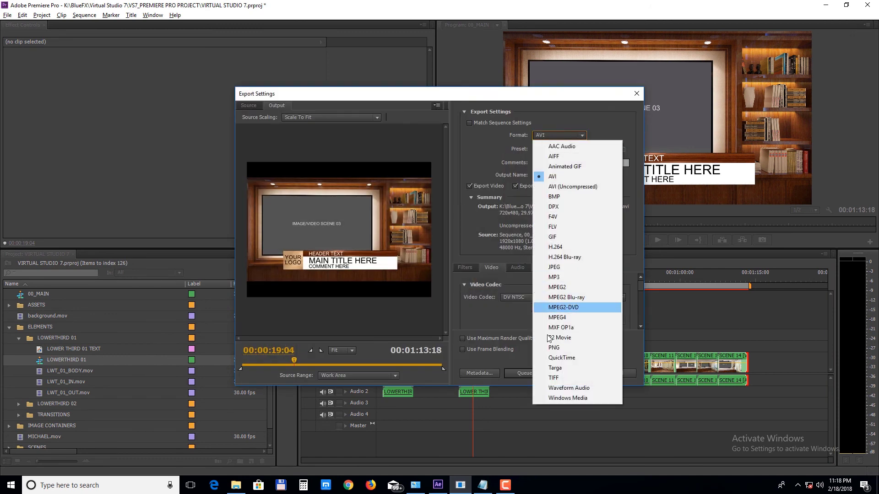
left_click(553, 358)
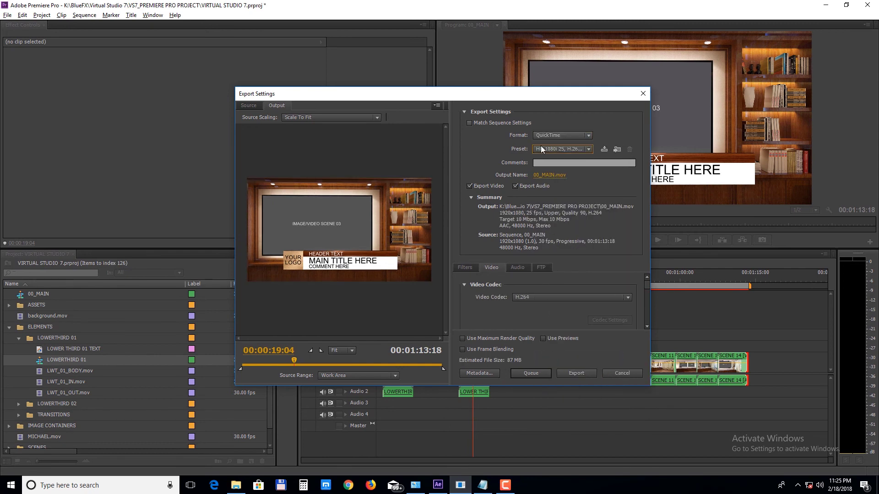
left_click(541, 149)
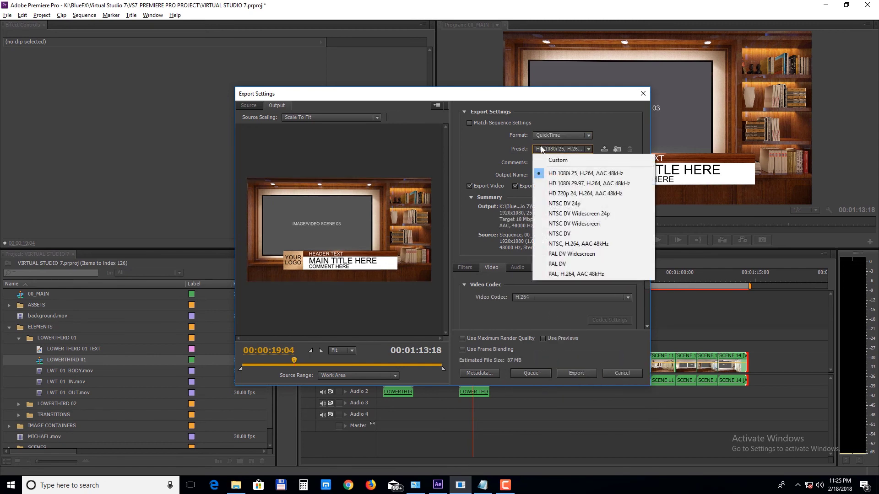
left_click(549, 185)
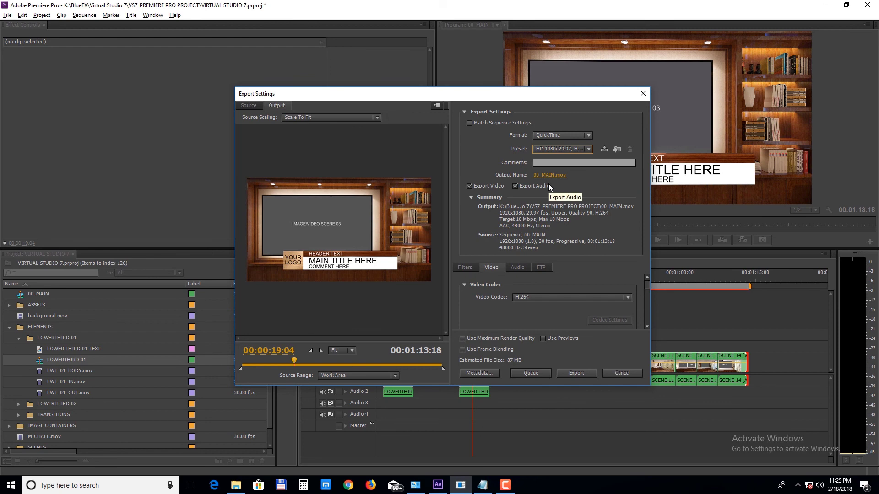